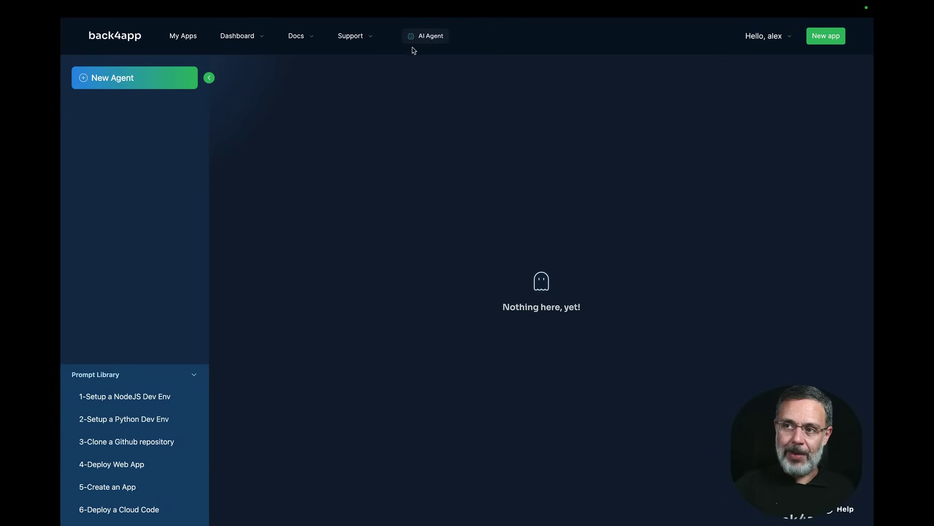
Step: Start a new chat and send the pasted buggy fetchData code with a request to comment on its issues
left_click(136, 82)
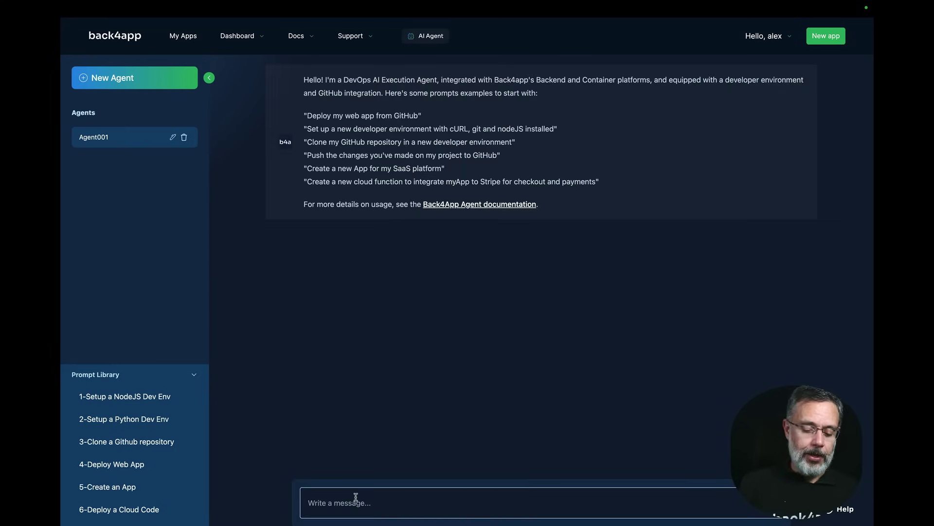
type("Please review this code for me:")
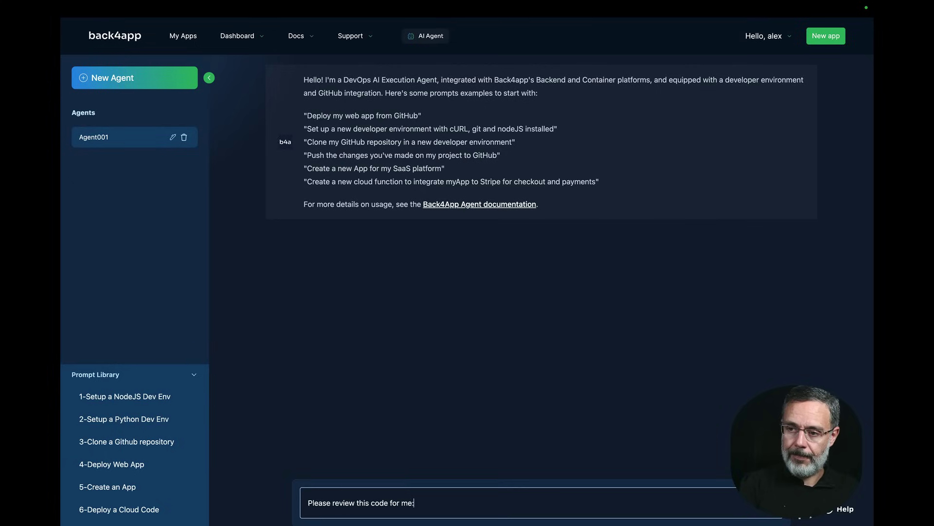
key("shift+Return")
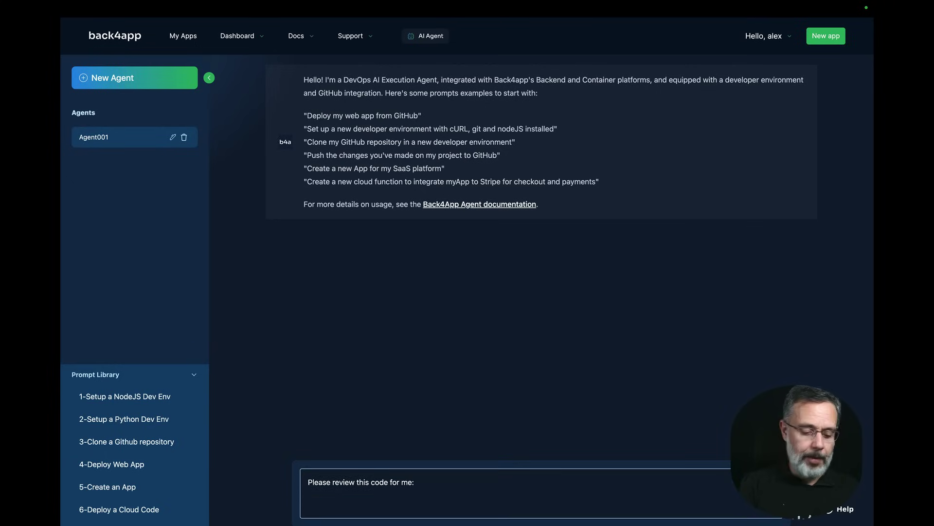
key("ctrl+v")
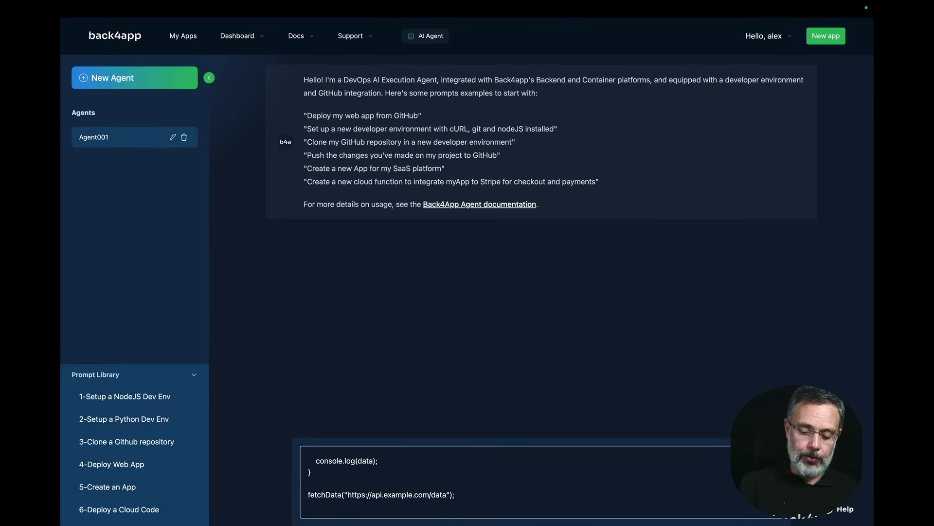
scroll(511, 482, "down", 2)
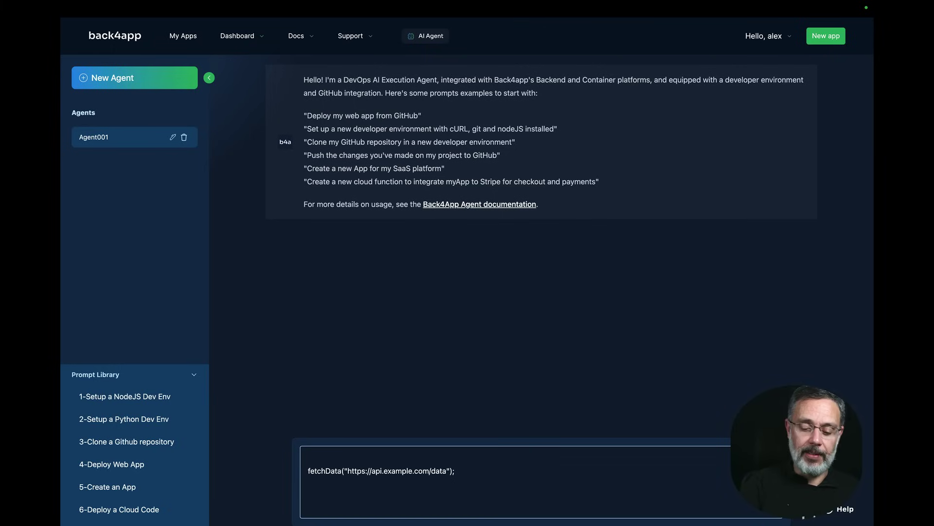
type("Please also ")
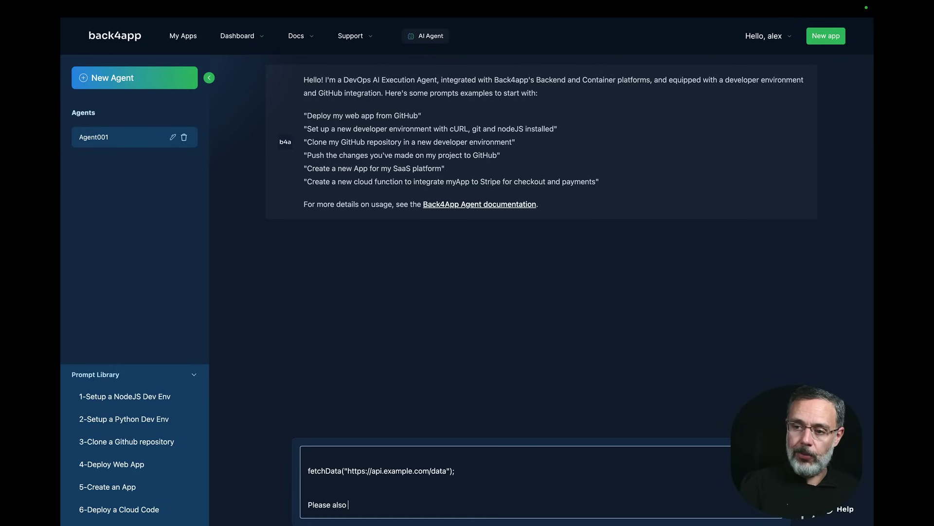
type("comment the ")
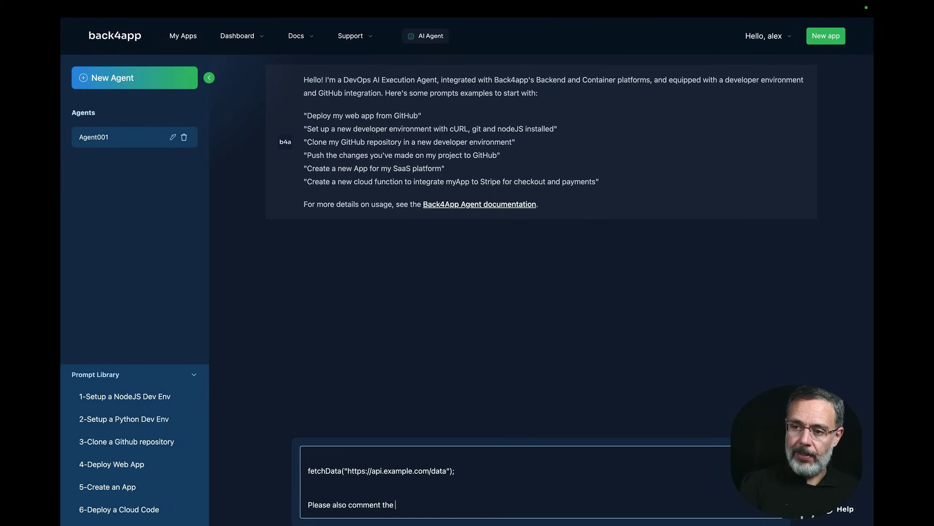
type("issues fou")
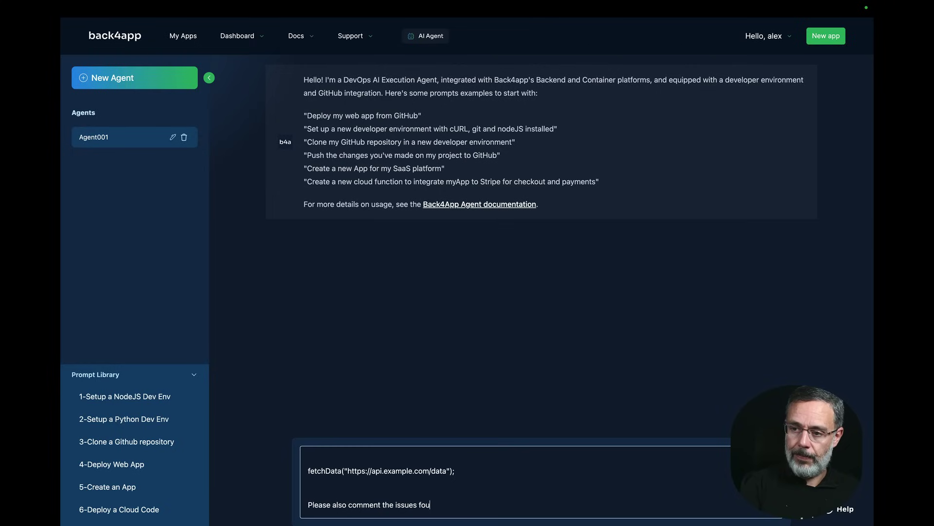
type("nd.")
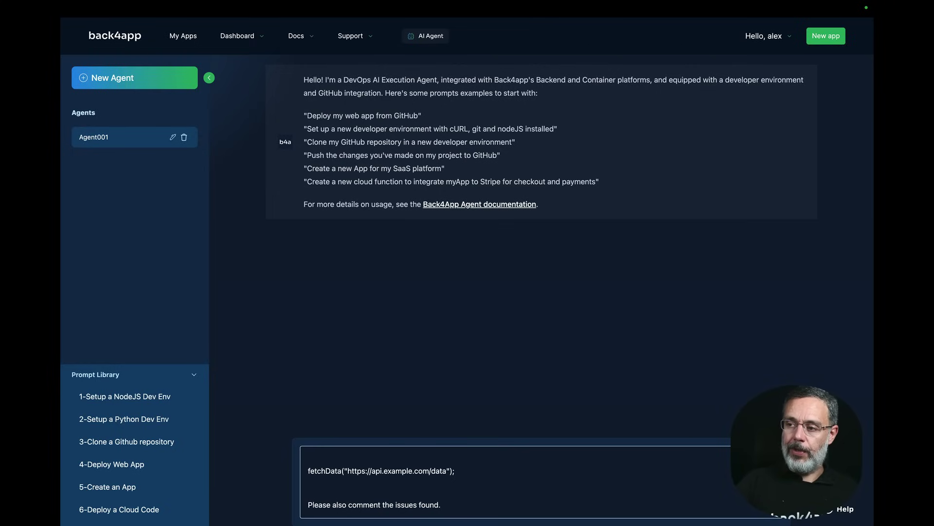
key("Return")
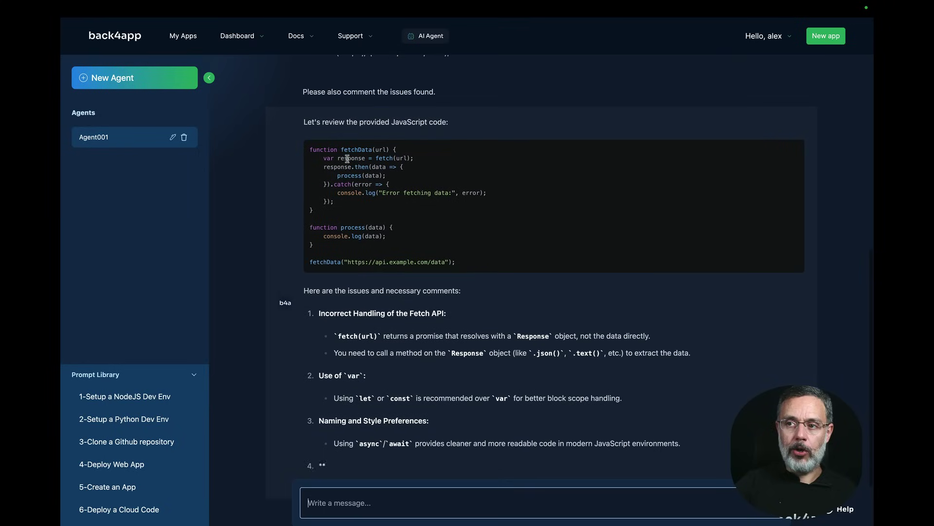
scroll(350, 183, "up", 1)
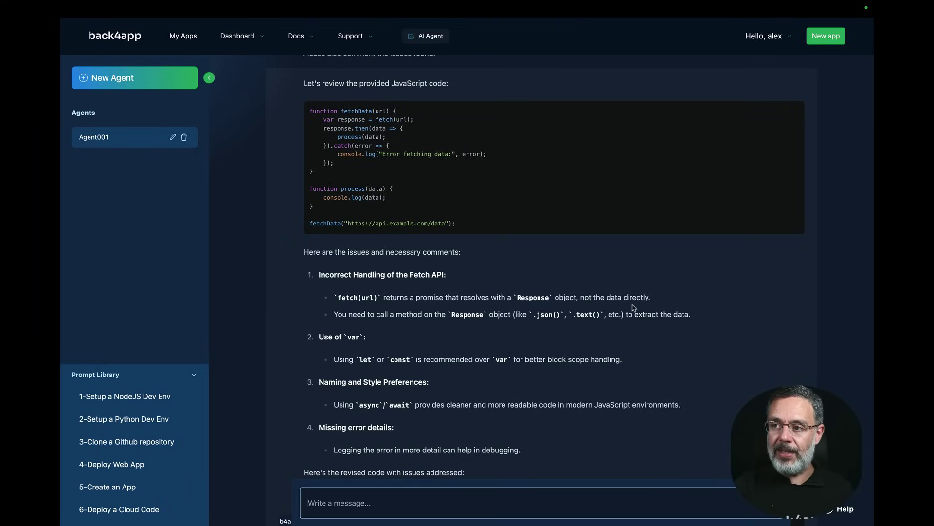
scroll(443, 219, "down", 2)
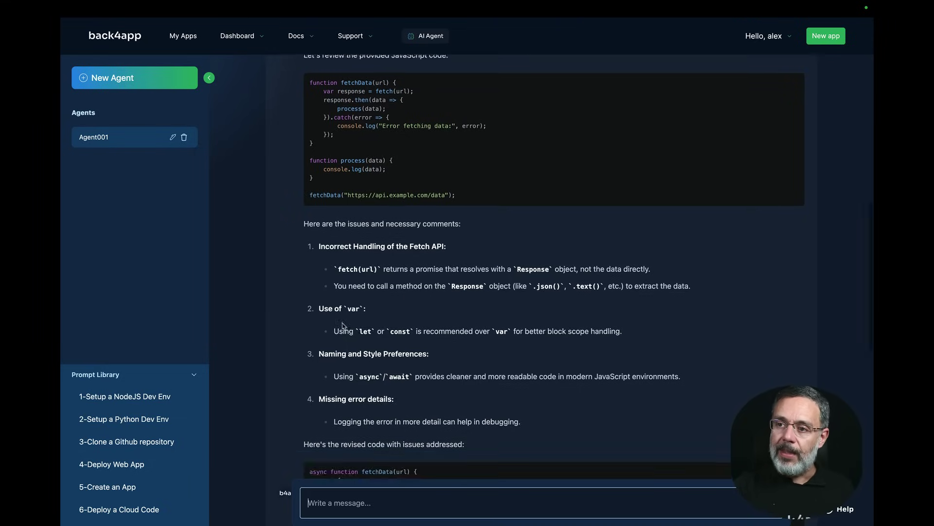
scroll(402, 234, "down", 2)
scroll(356, 257, "up", 1)
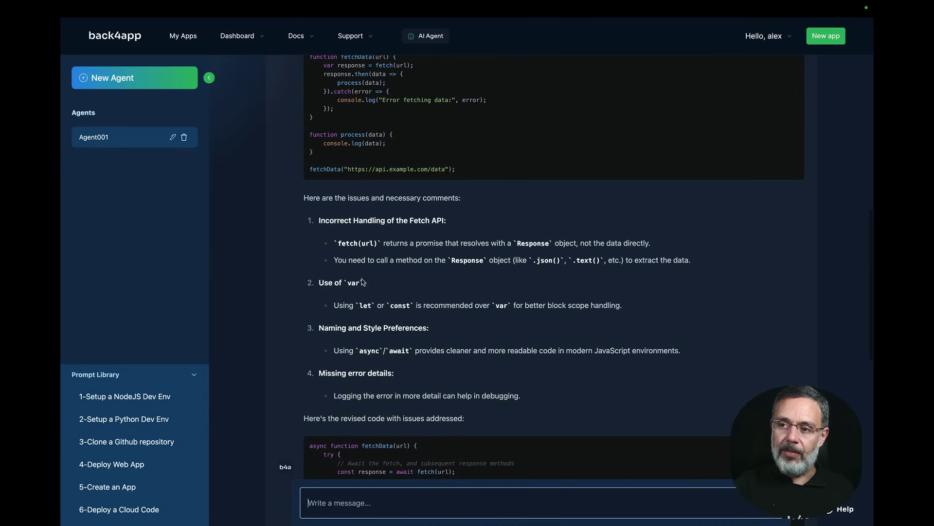
scroll(350, 187, "up", 1)
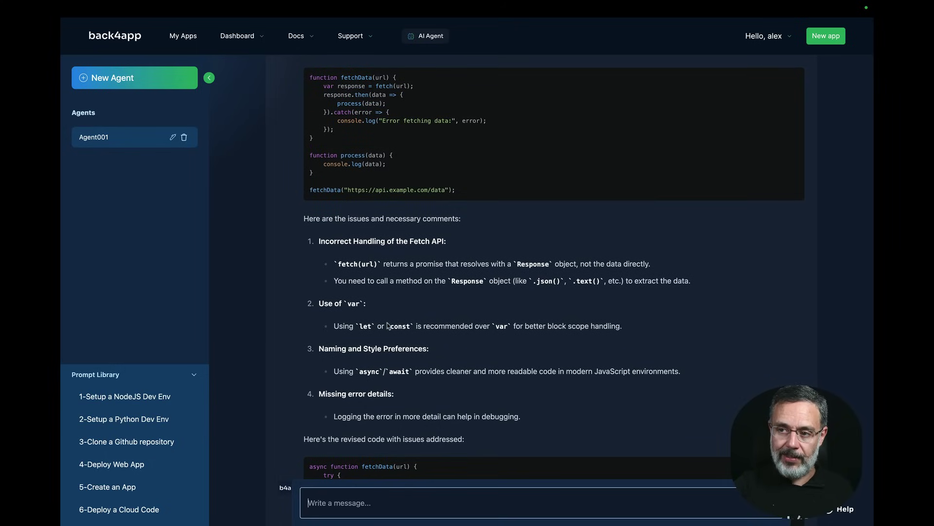
scroll(380, 326, "down", 1)
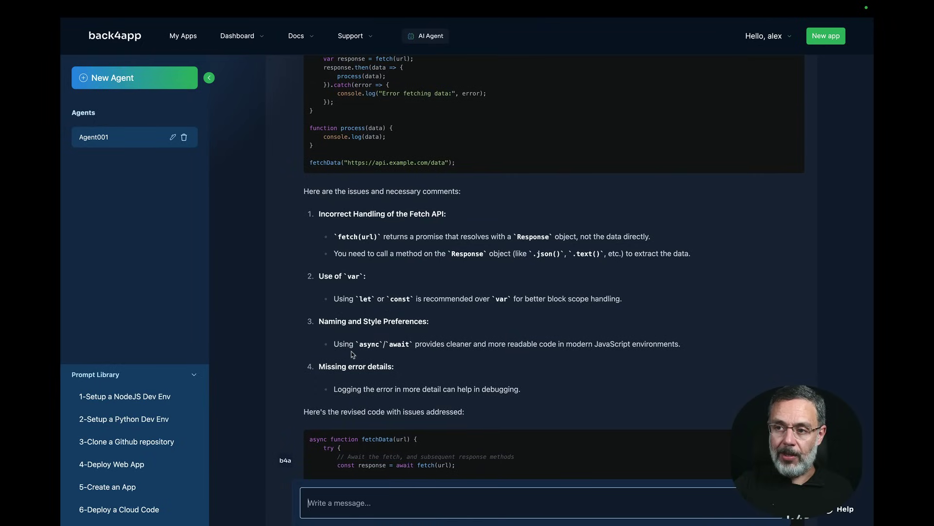
scroll(405, 353, "down", 1)
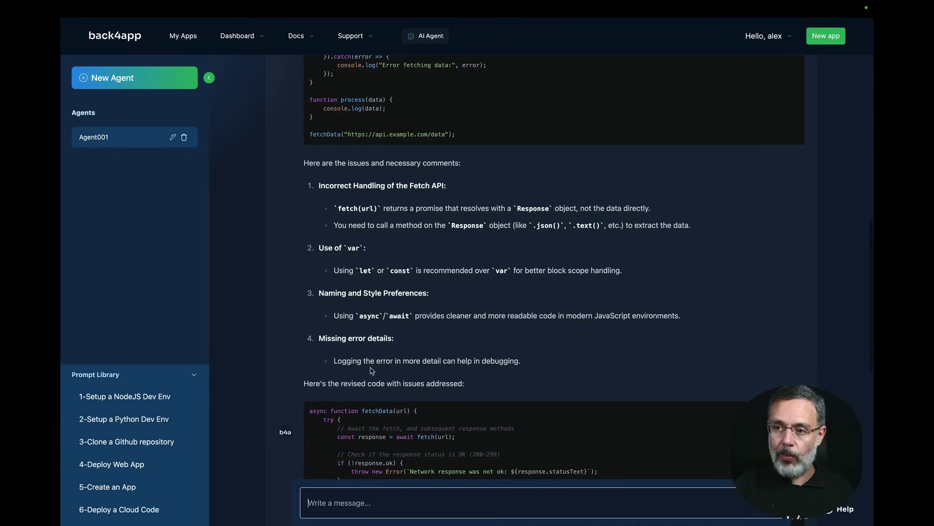
scroll(338, 355, "down", 1)
scroll(413, 312, "down", 1)
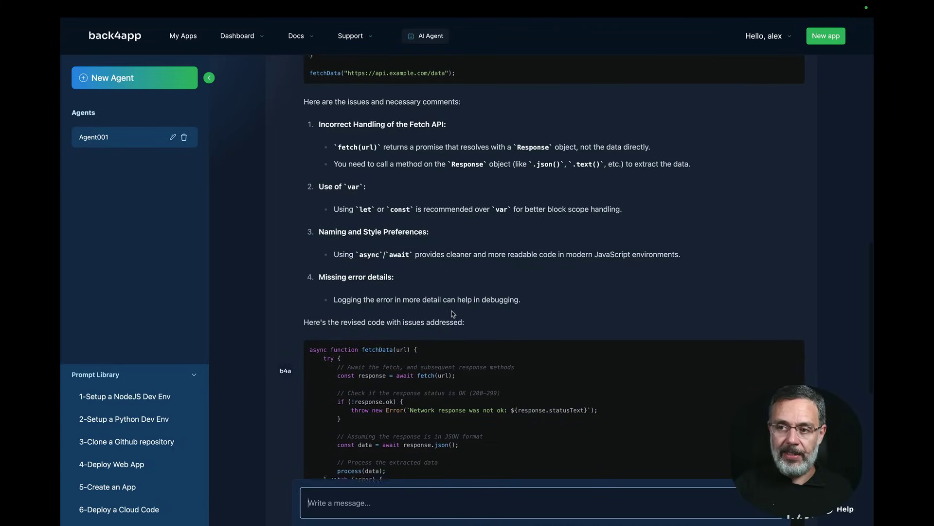
scroll(431, 314, "down", 1)
scroll(448, 314, "down", 2)
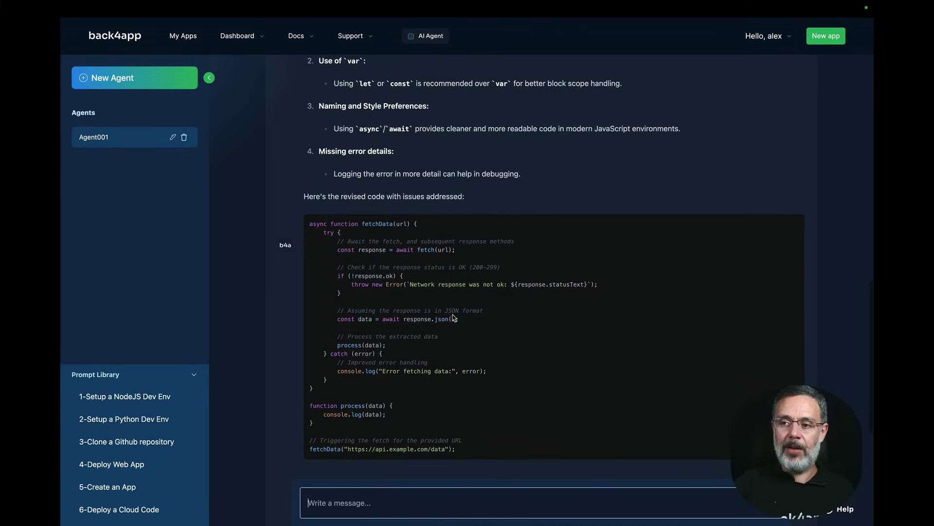
scroll(452, 314, "down", 1)
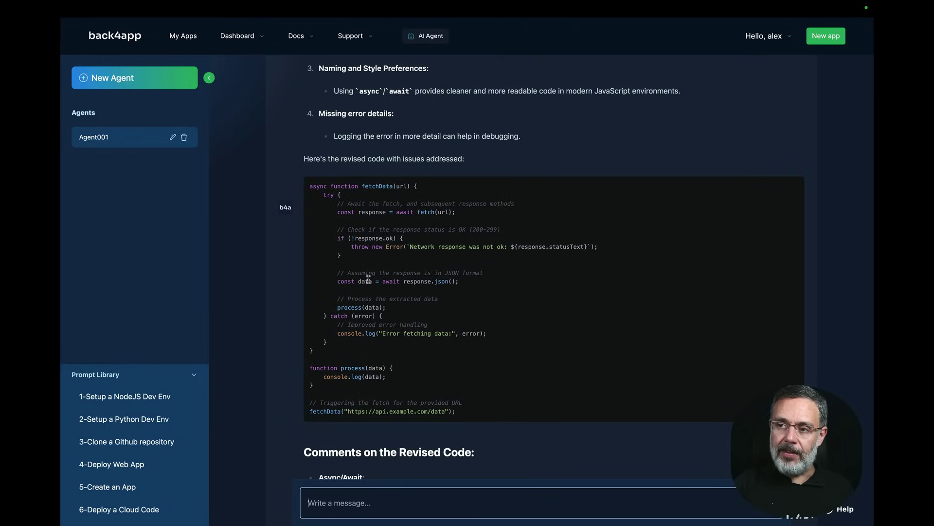
scroll(350, 281, "down", 1)
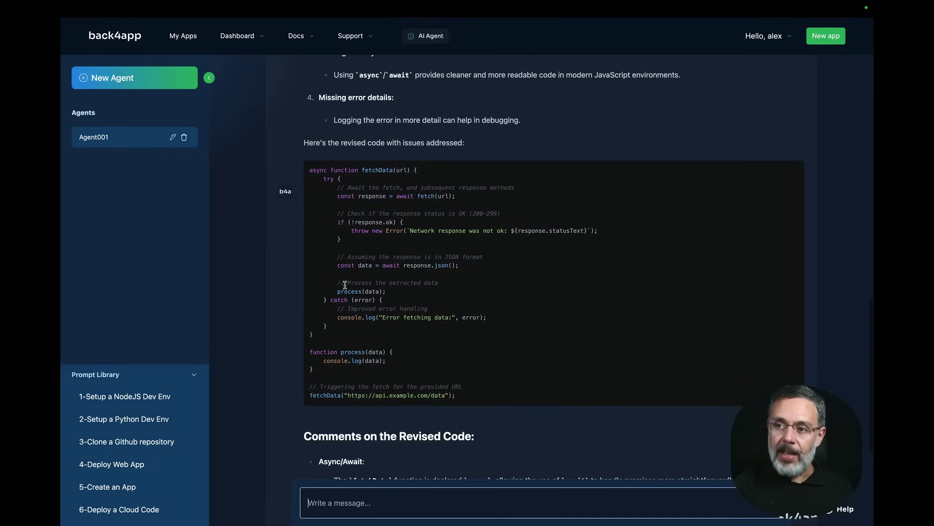
scroll(349, 274, "down", 1)
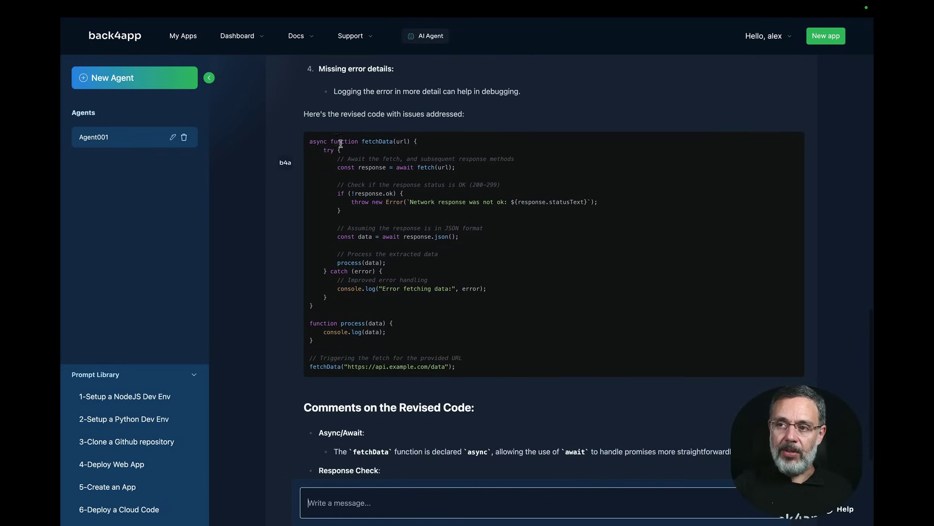
scroll(343, 248, "down", 1)
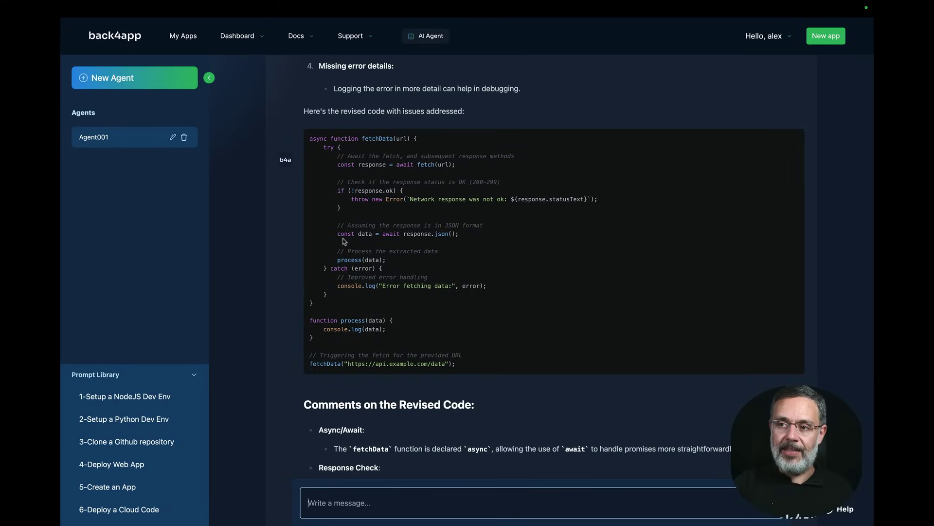